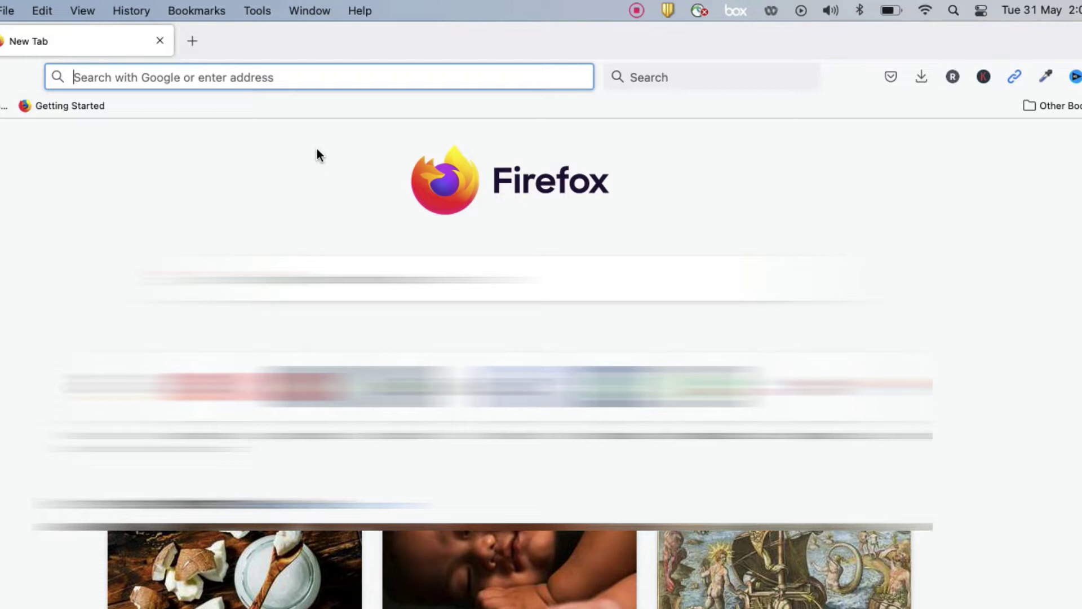
Step: Enter 192.168.1.1 in Firefox, dropping the autocompleted ending, to load the router login page
type("19")
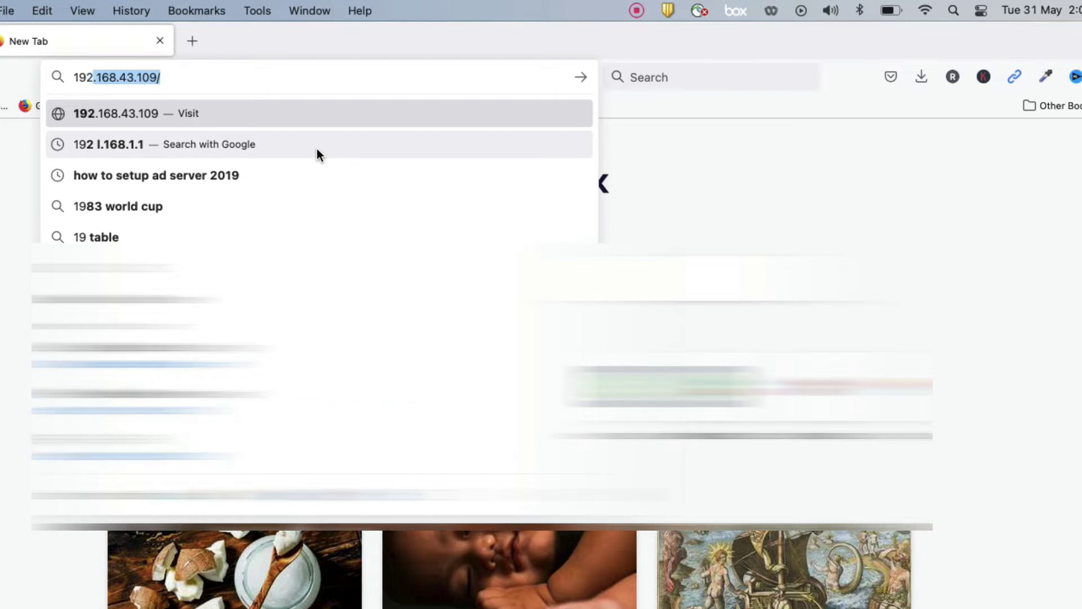
type("2.168.1.1")
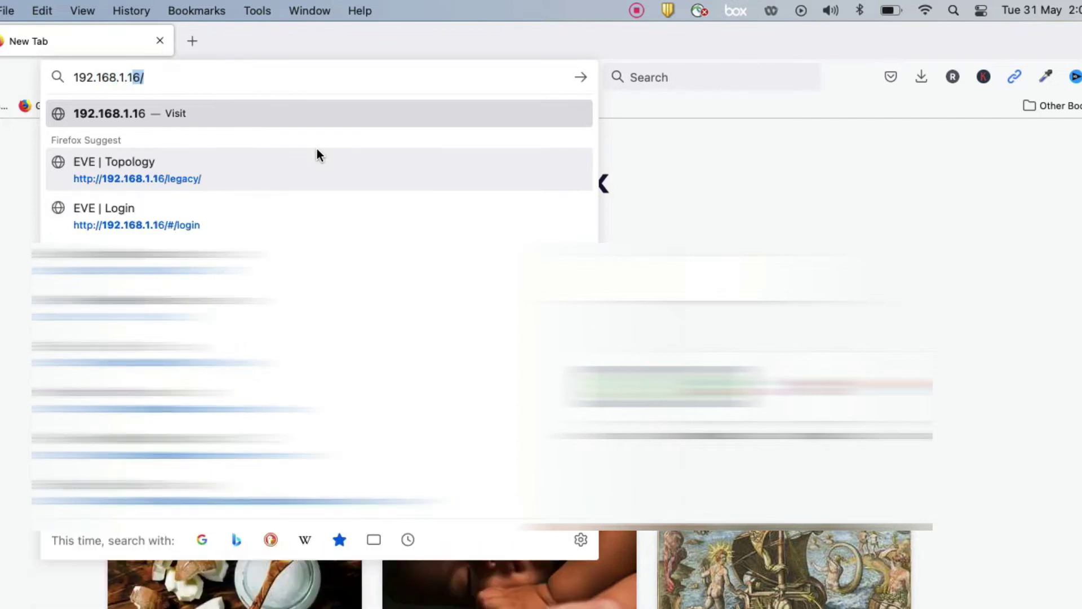
key("BackSpace")
key("Return")
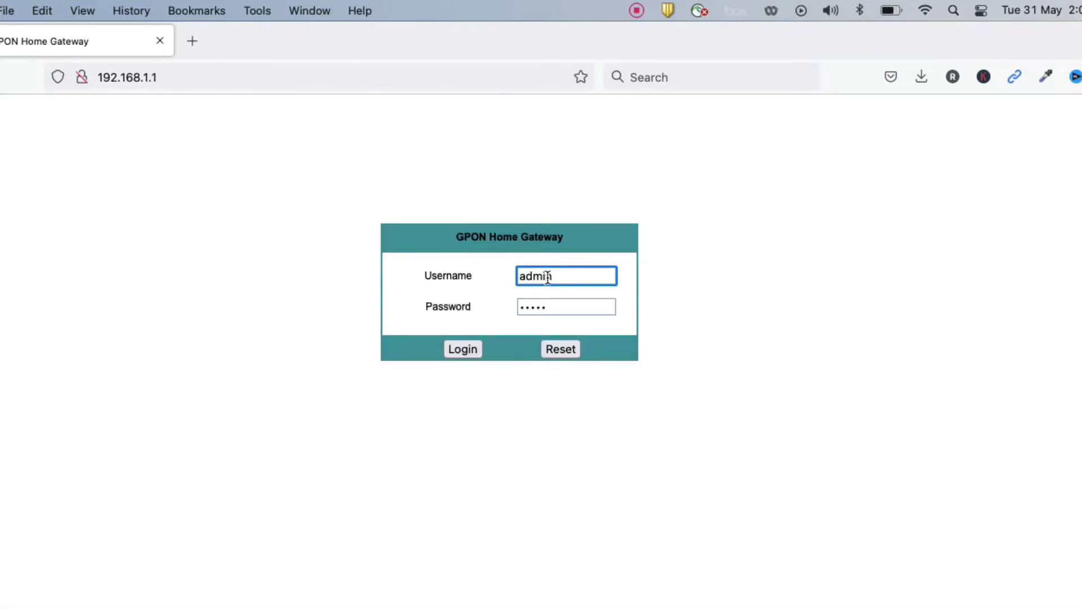
Step: Log in to the router with the prefilled administrator username and password
double_click(548, 276)
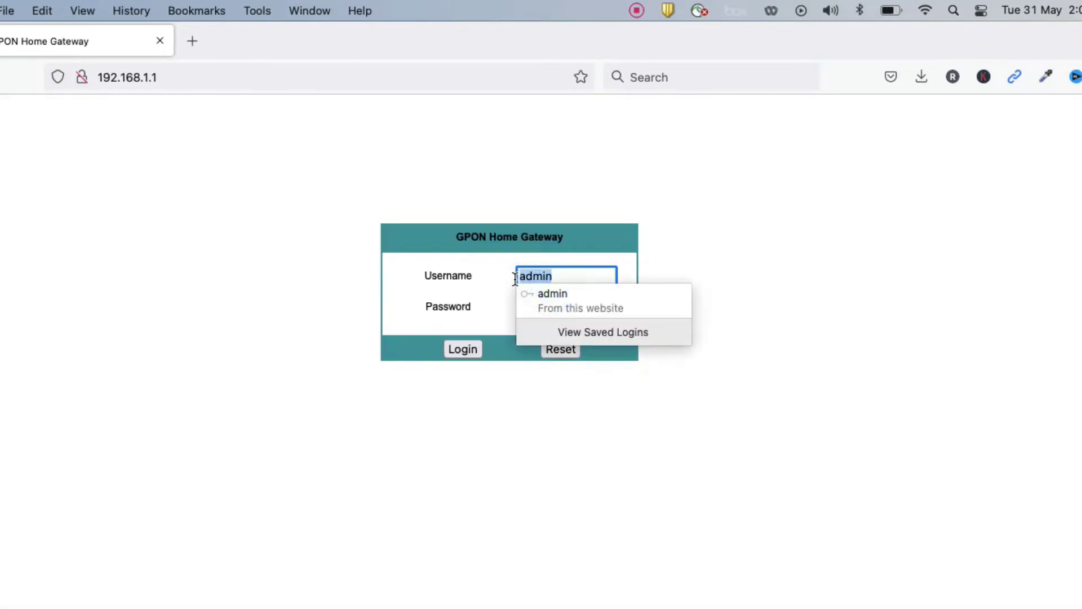
left_click(487, 283)
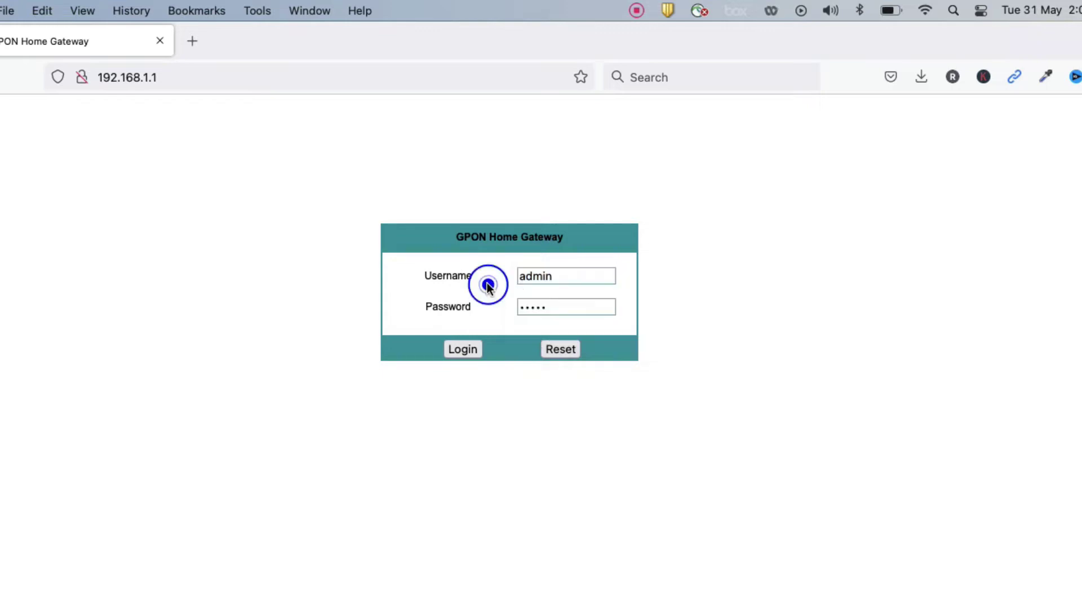
left_click(471, 354)
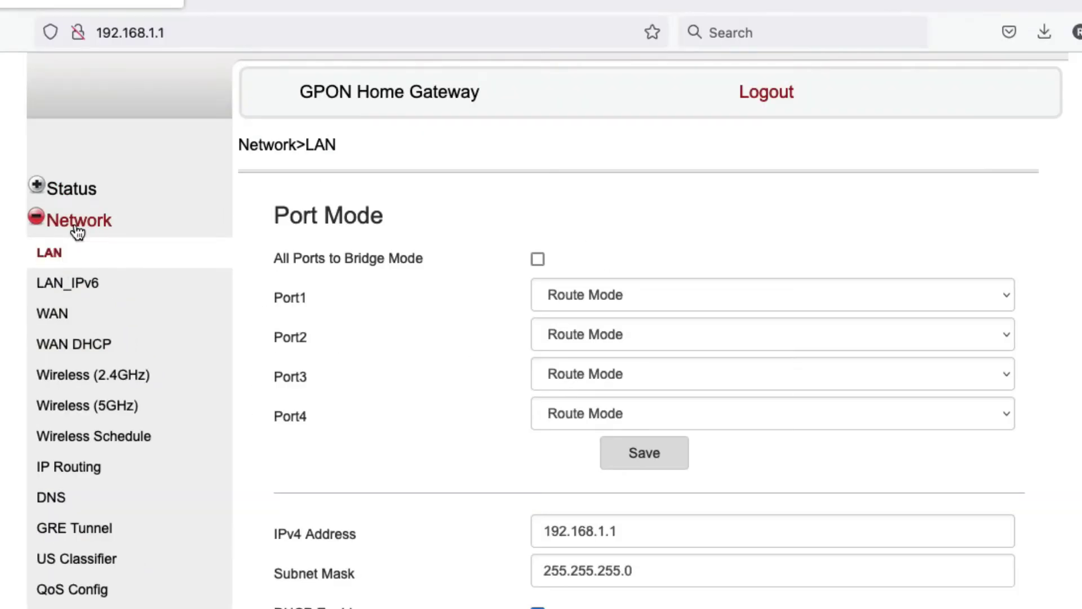
Step: Go to Network > Wireless (2.4GHz) and select SSID1's current name under SSID Configuration
left_click(78, 231)
left_click(107, 377)
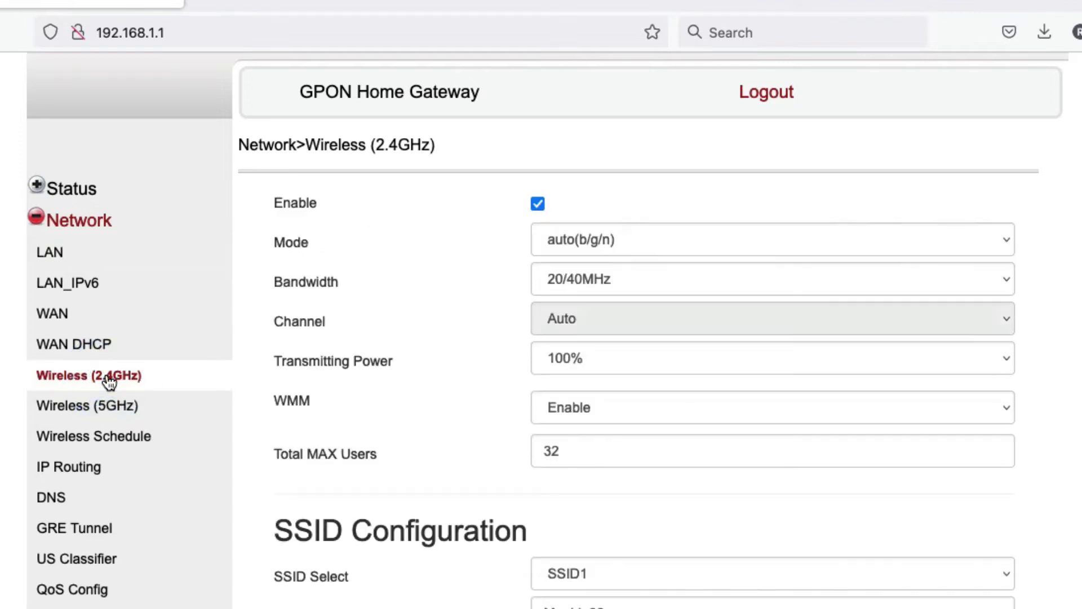
scroll(637, 429, "down", 5)
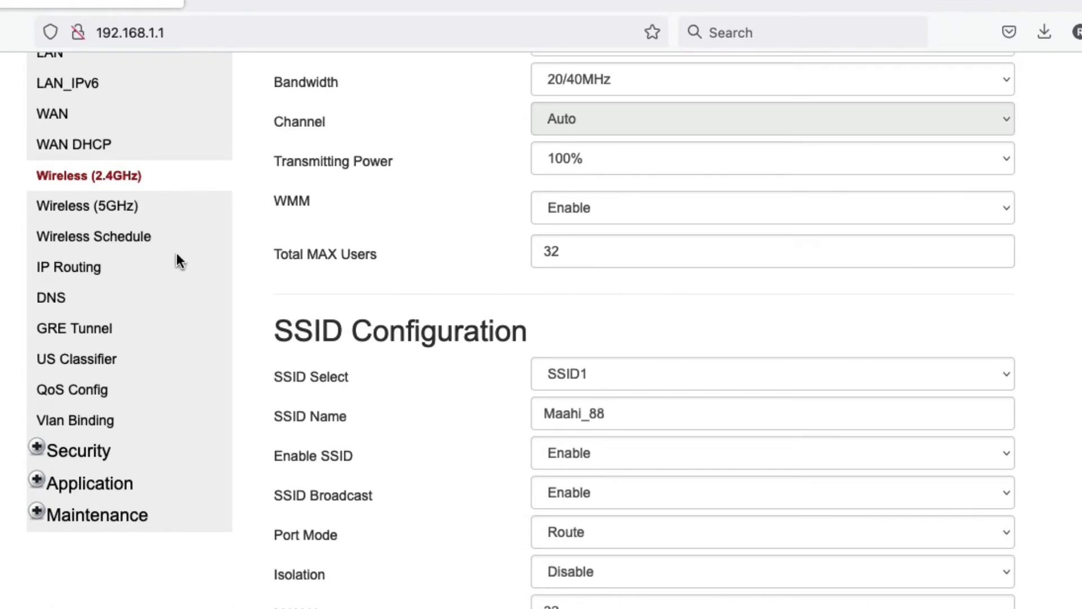
left_click_drag(619, 416, 543, 405)
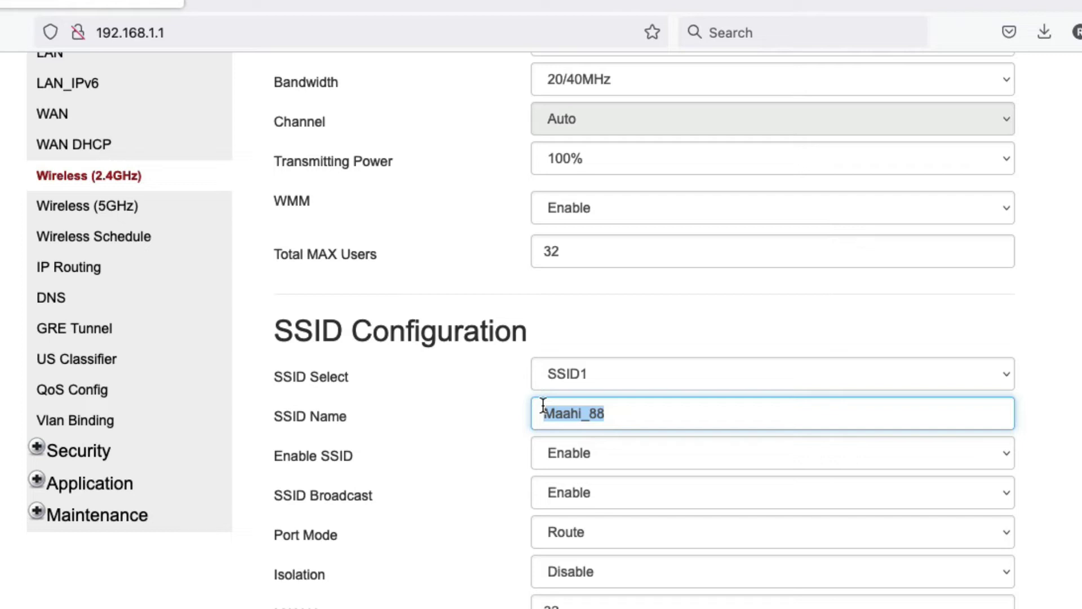
Step: Replace the 2.4GHz network's existing WPA Key with a new password
scroll(543, 404, "down", 6)
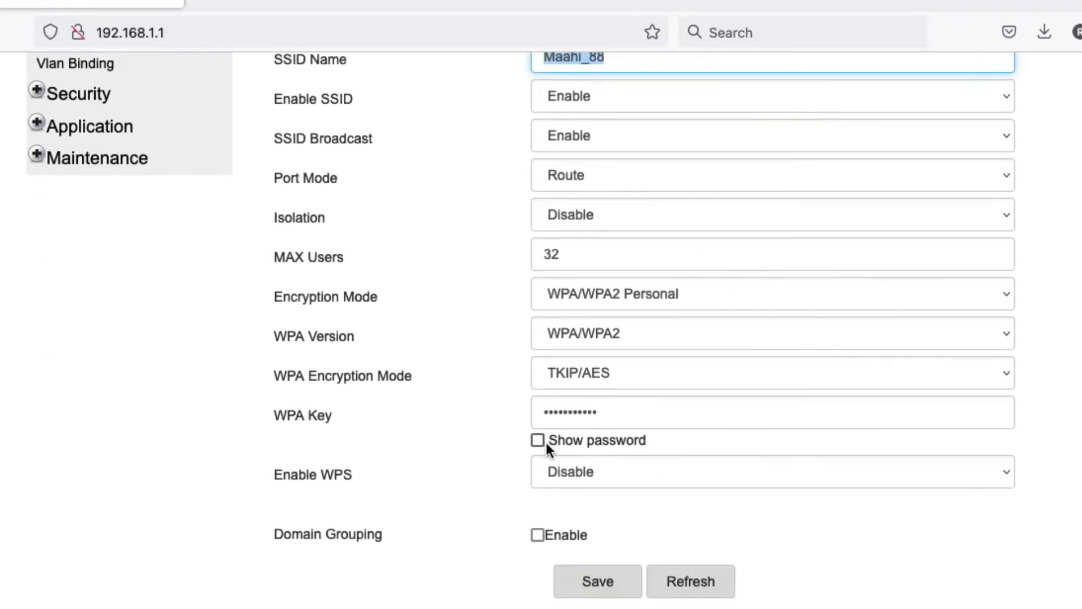
left_click(613, 414)
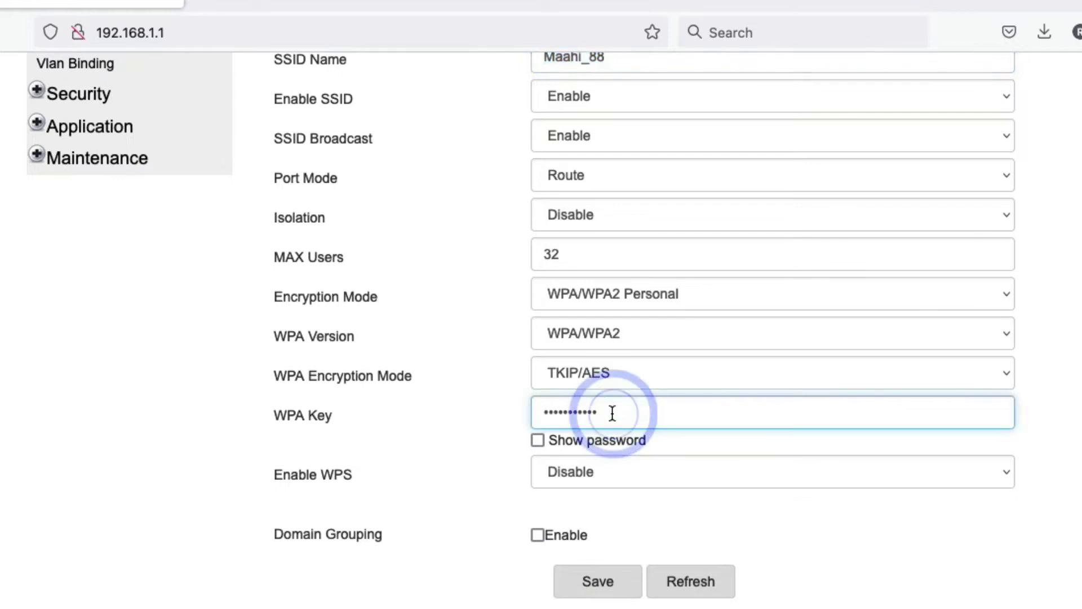
left_click_drag(612, 414, 519, 404)
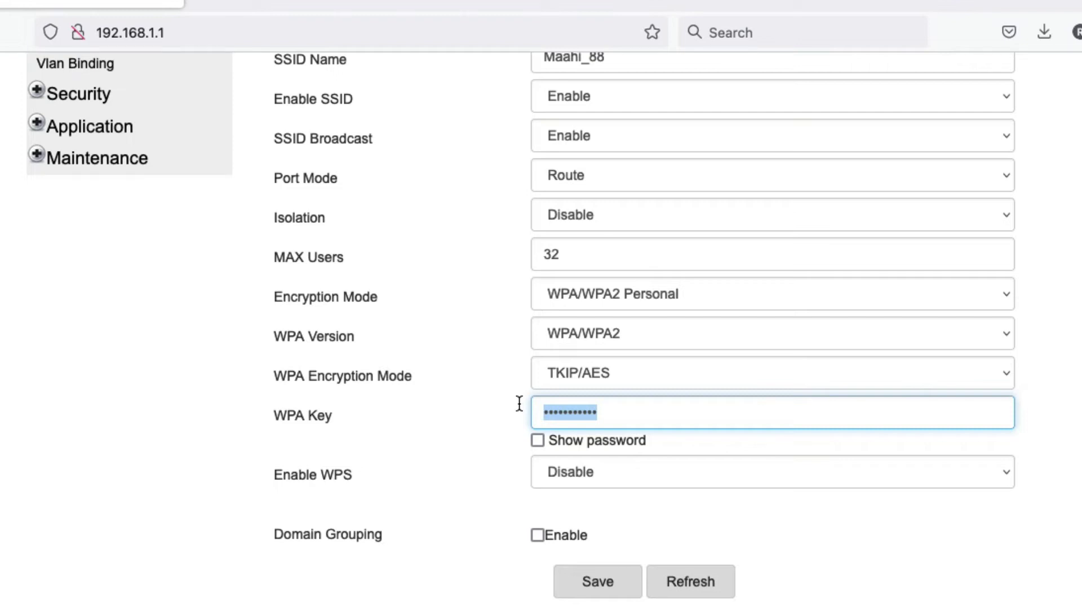
type("••••••")
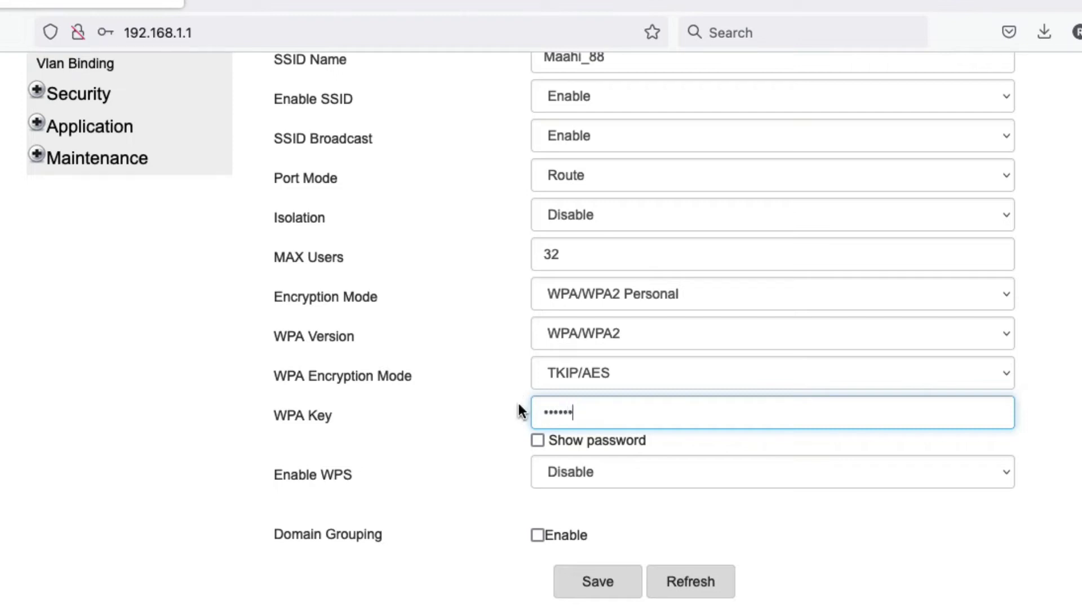
type("••••••••")
key("BackSpace")
key("BackSpace")
key("BackSpace")
key("BackSpace")
key("BackSpace")
key("BackSpace")
key("BackSpace")
key("BackSpace")
key("BackSpace")
key("BackSpace")
key("BackSpace")
key("BackSpace")
key("BackSpace")
key("BackSpace")
type("•••••••••••")
Step: Verify the new key with Show password, save the wireless settings, and decline browser login storage
left_click(538, 440)
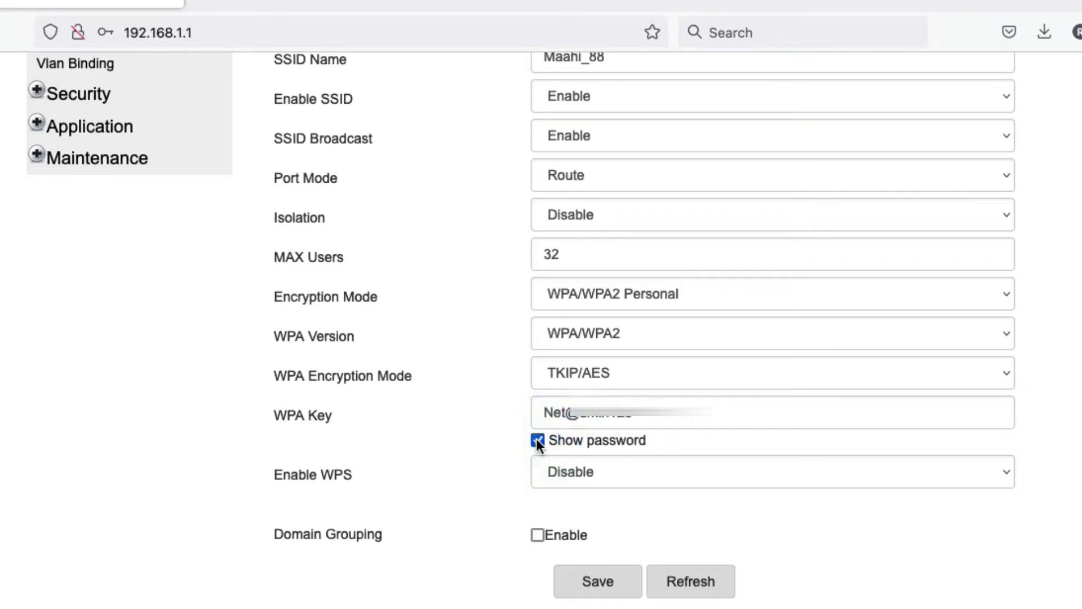
left_click(538, 440)
left_click(591, 582)
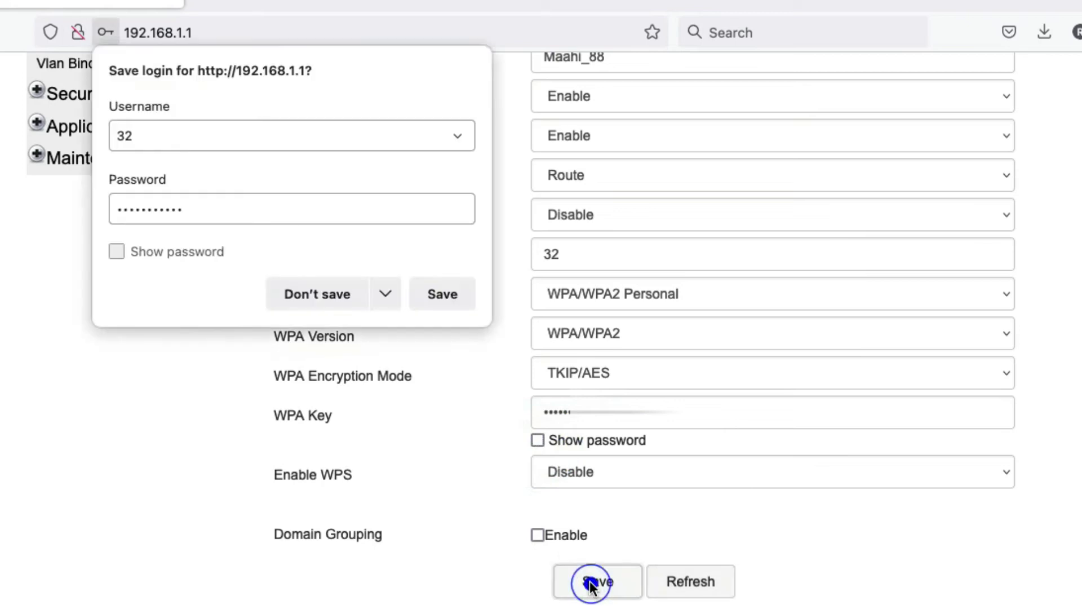
left_click(335, 295)
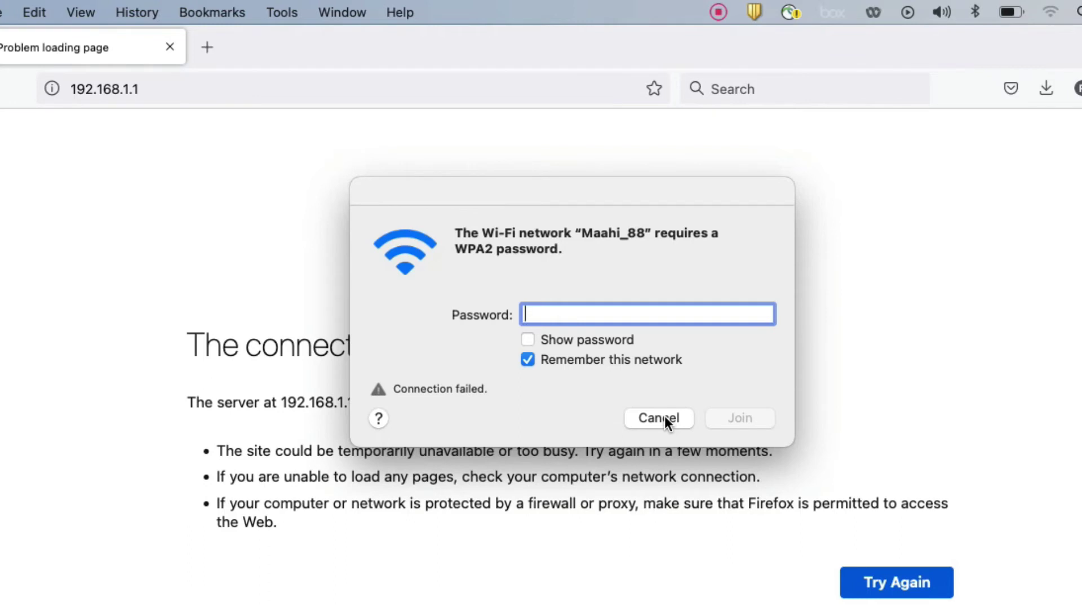
Step: Enter the new Wi-Fi password in the macOS prompt and rejoin Maahi_88
type("••••••••••••")
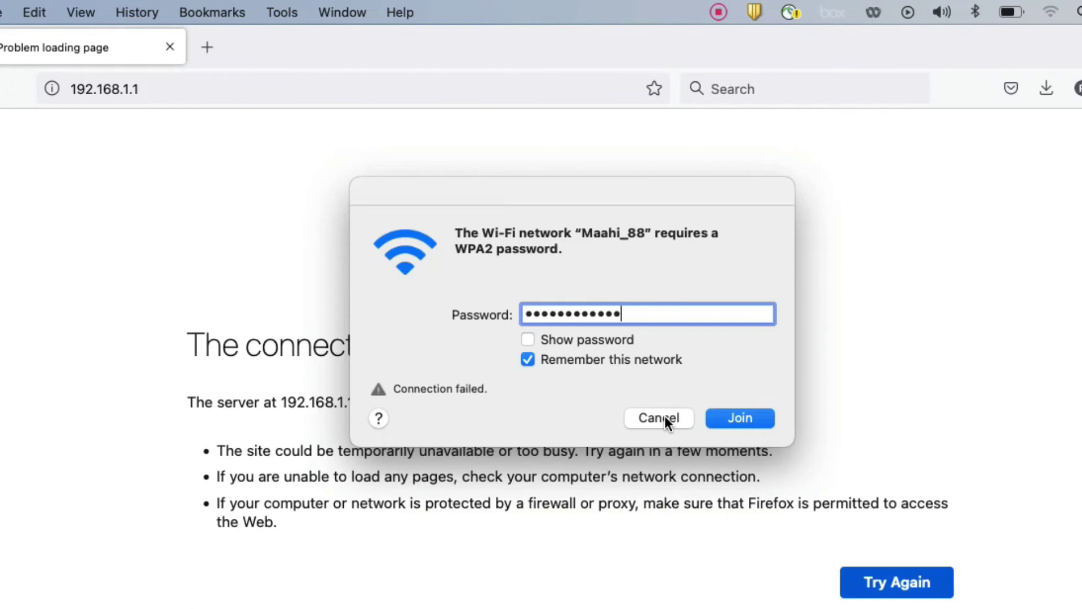
left_click(714, 417)
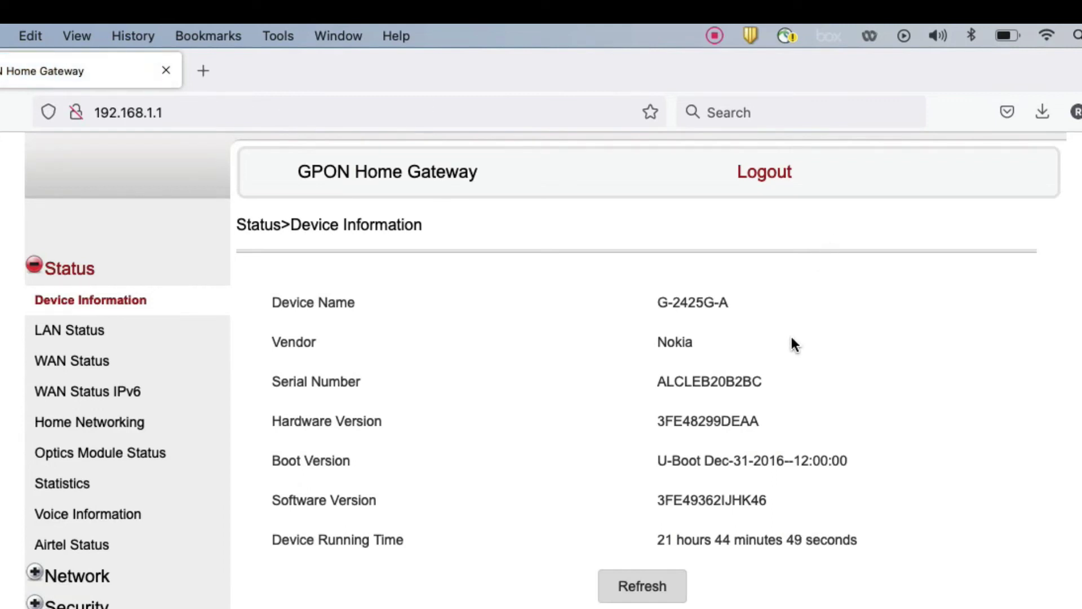
Step: In Network > Wireless (2.4GHz), change the SSID Name from Maahi_88 to Technet_WiFi
left_click(67, 574)
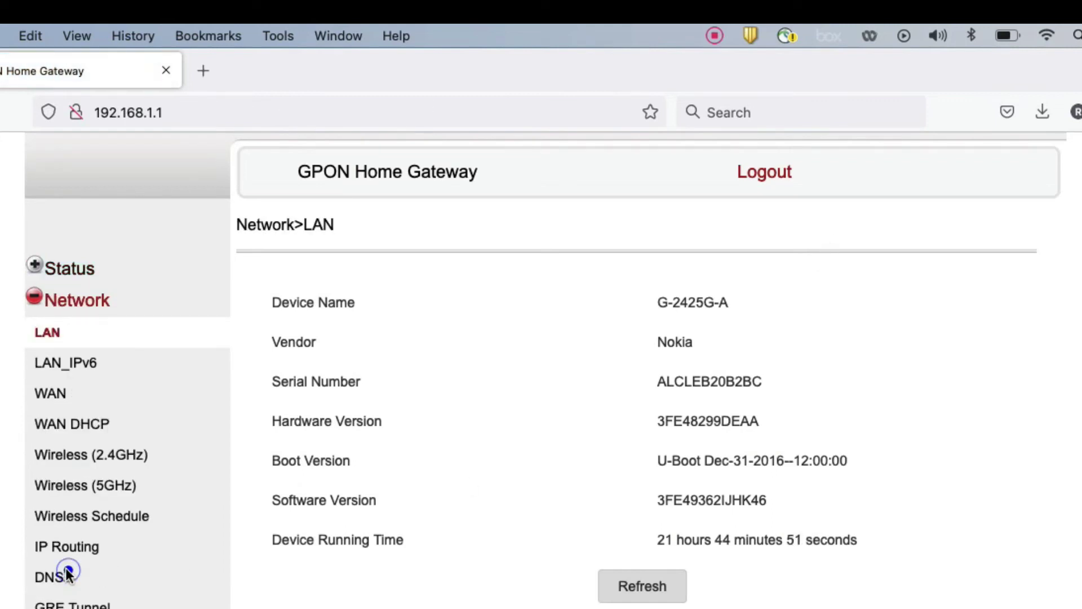
left_click(93, 461)
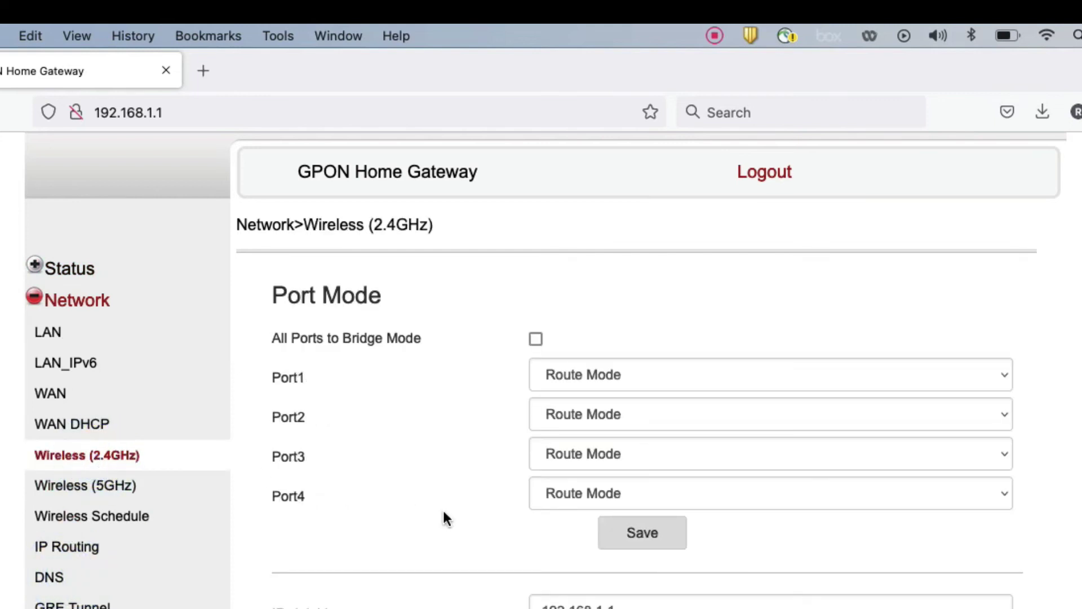
scroll(630, 488, "down", 5)
left_click(630, 488)
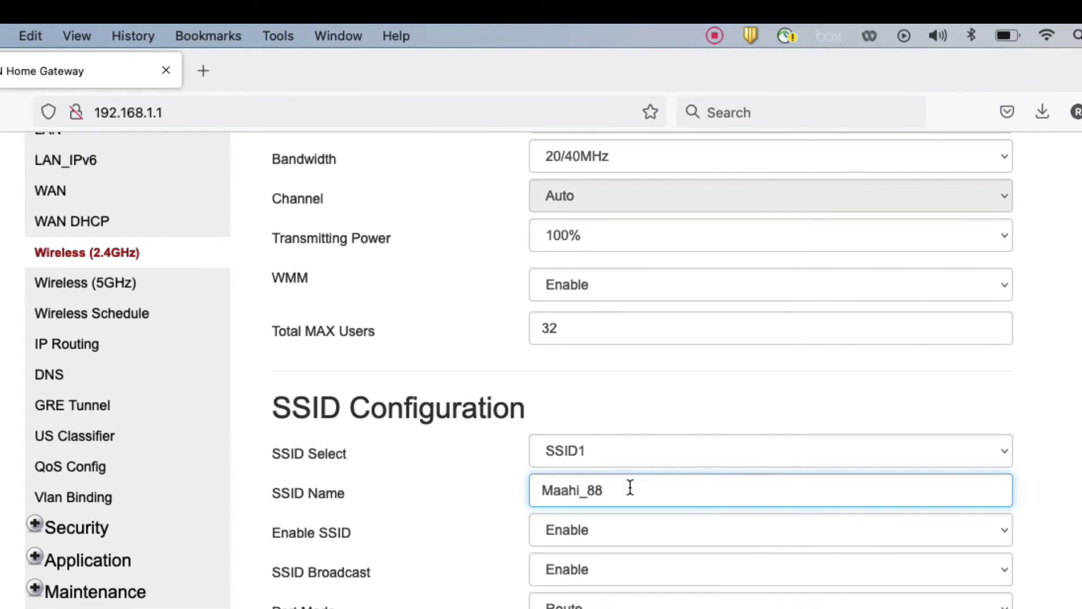
left_click_drag(631, 489, 543, 490)
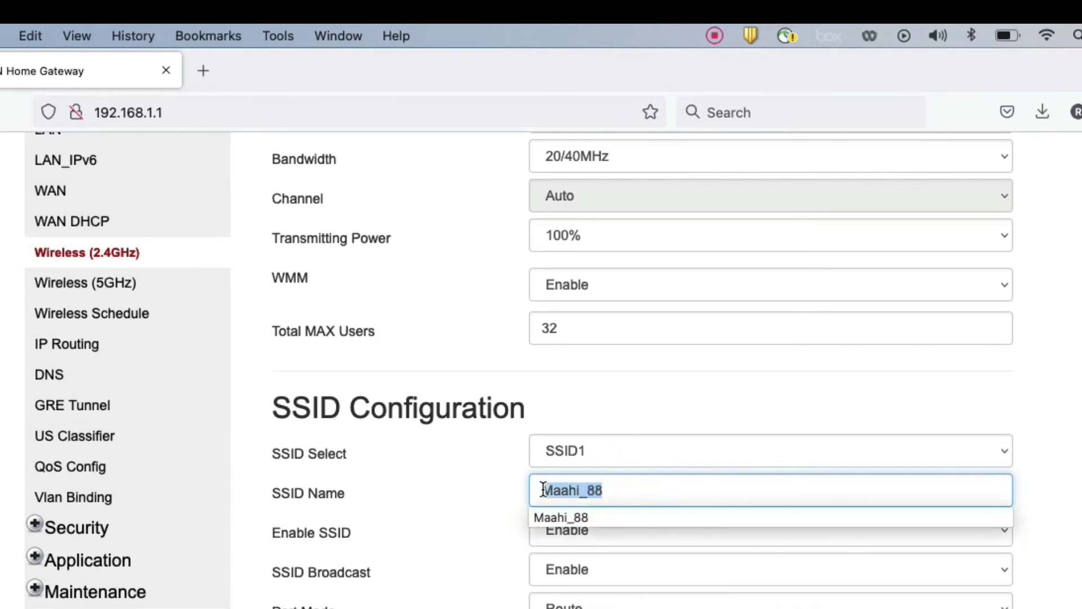
key("BackSpace")
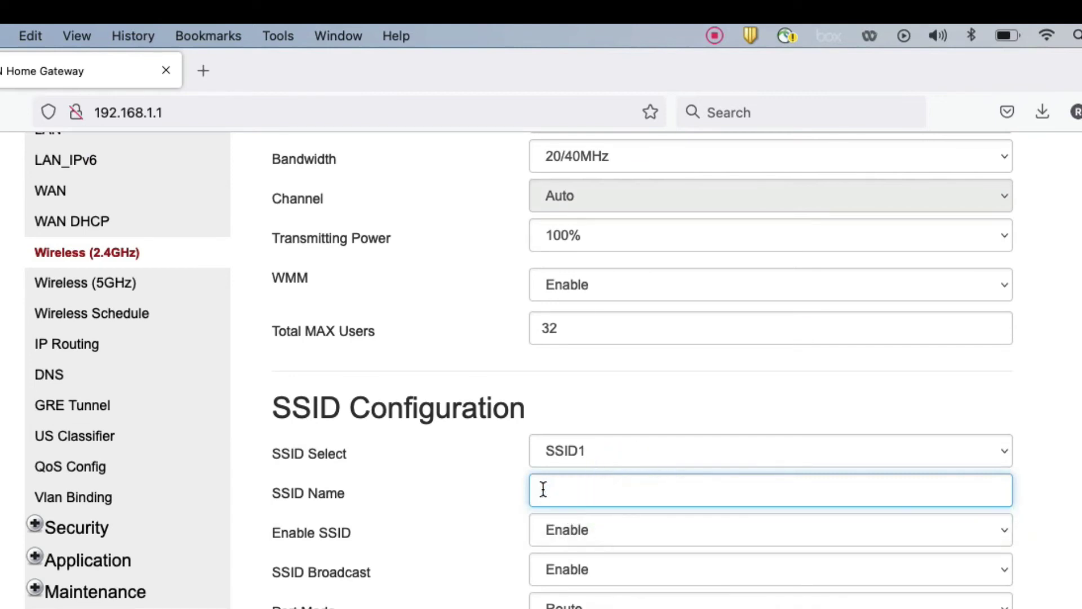
type("Technet_WiFi")
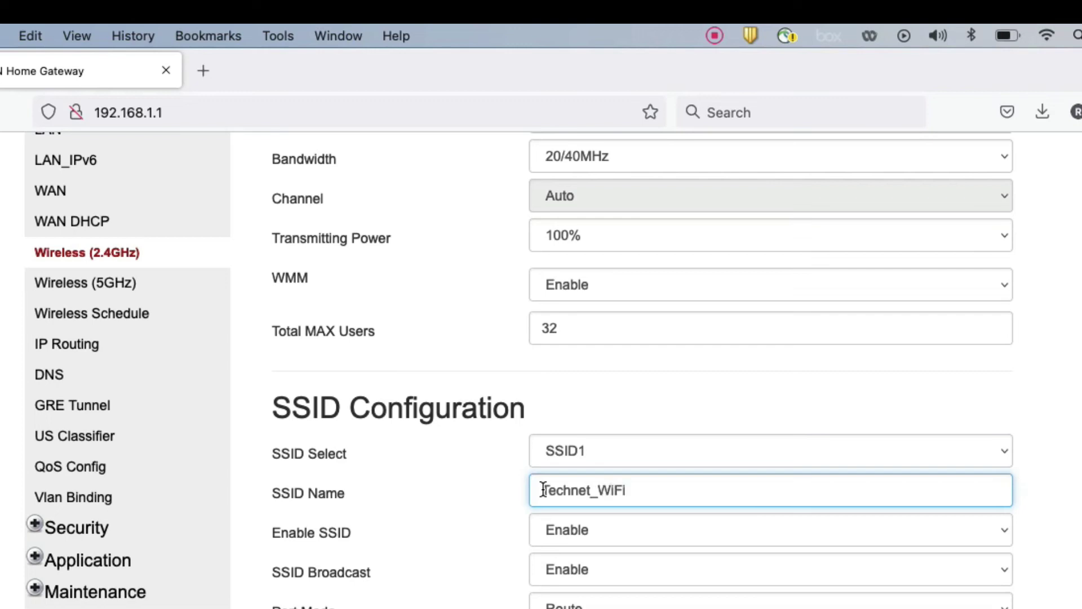
Step: Decline the browser's save-login prompt and review the wireless settings fields
scroll(668, 564, "down", 5)
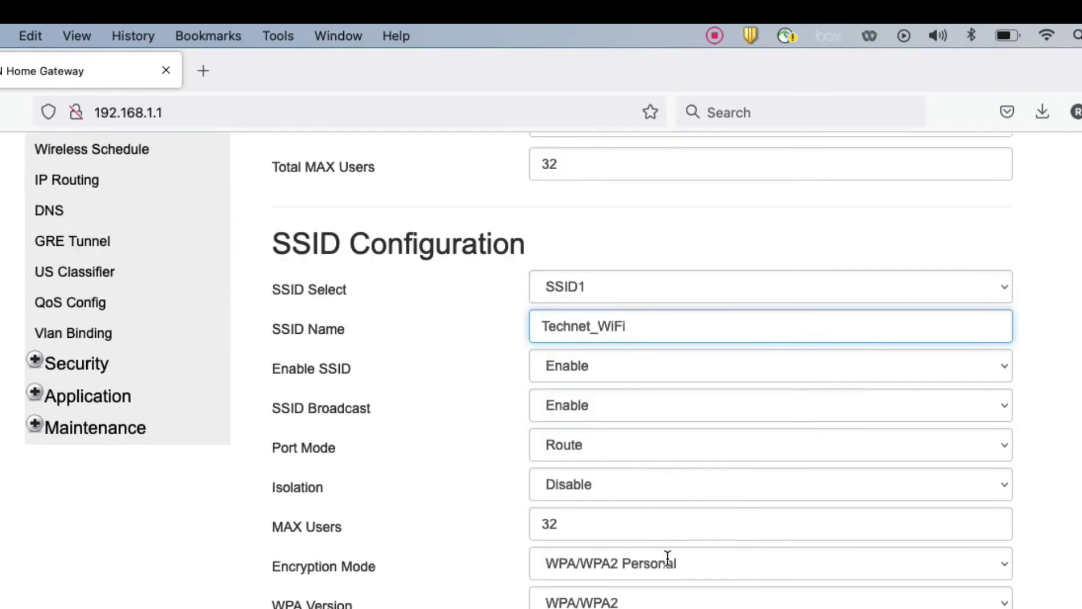
scroll(667, 558, "down", 1)
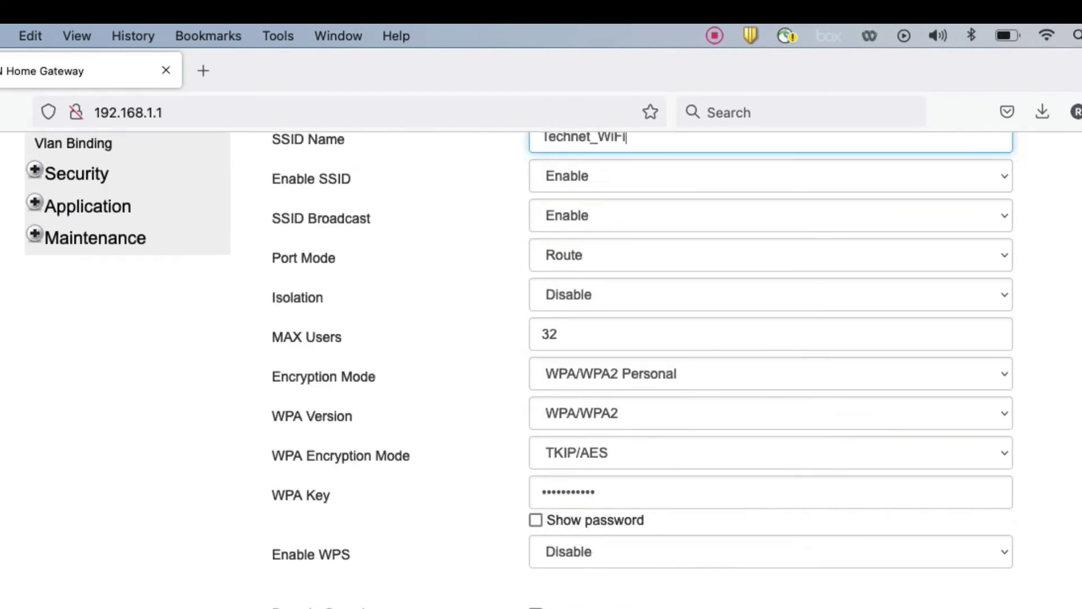
left_click(326, 372)
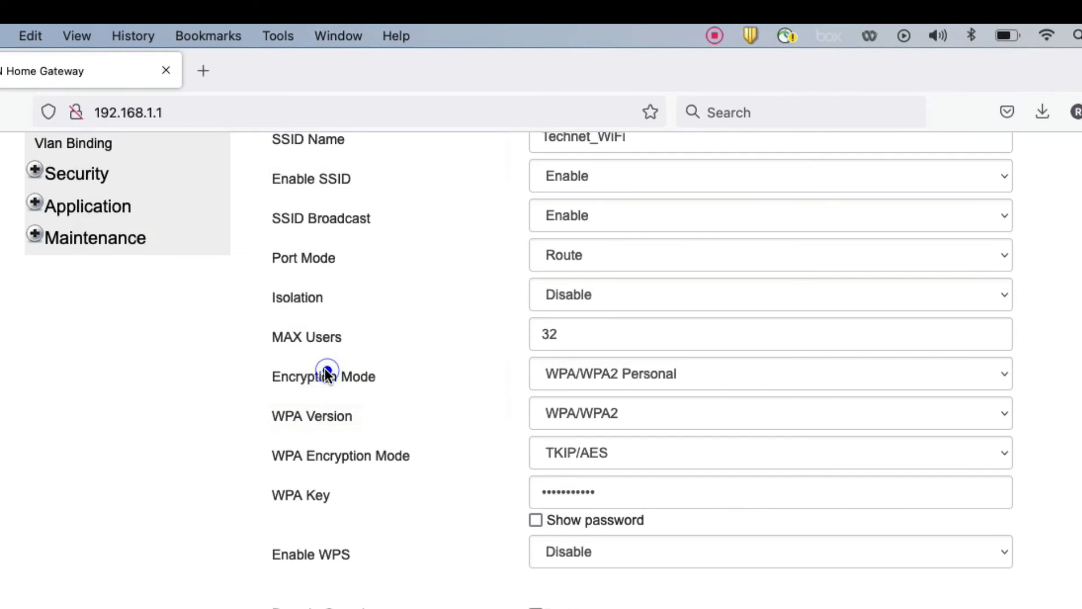
scroll(702, 478, "up", 9)
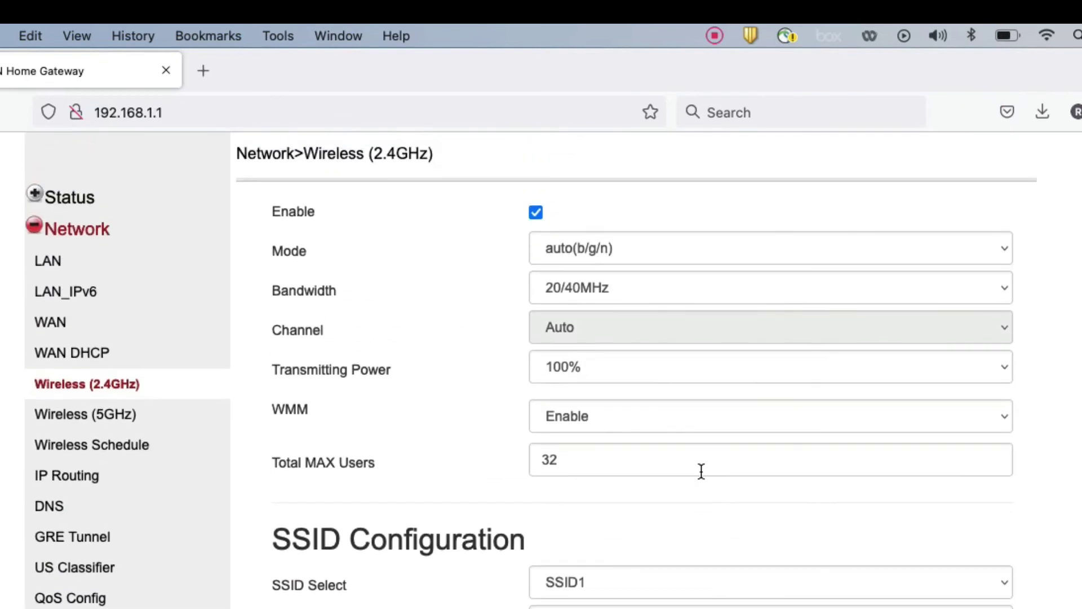
scroll(702, 472, "down", 3)
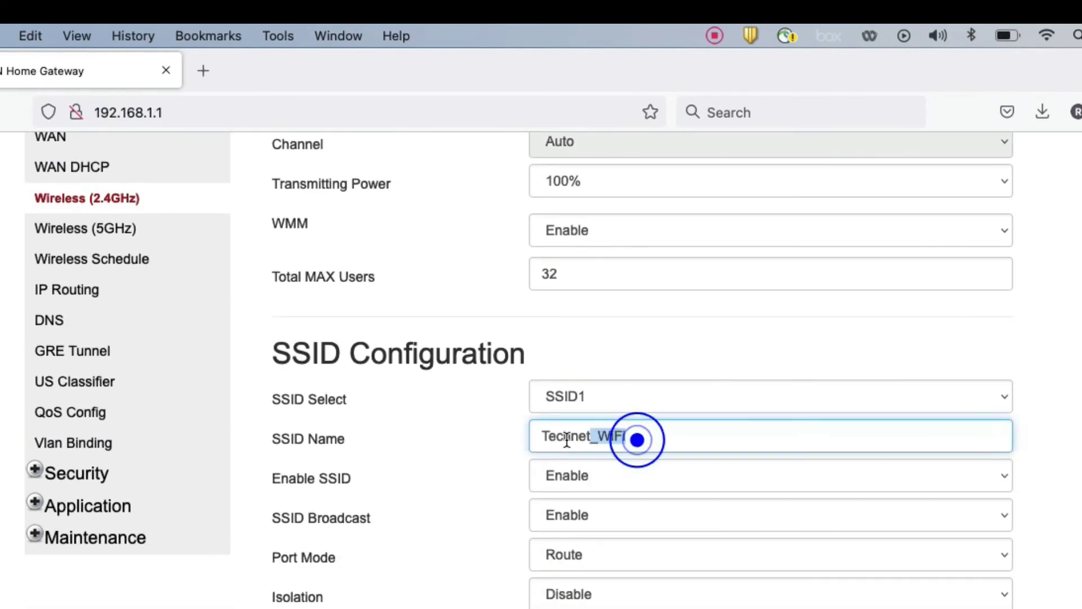
left_click_drag(635, 440, 566, 440)
scroll(611, 546, "down", 6)
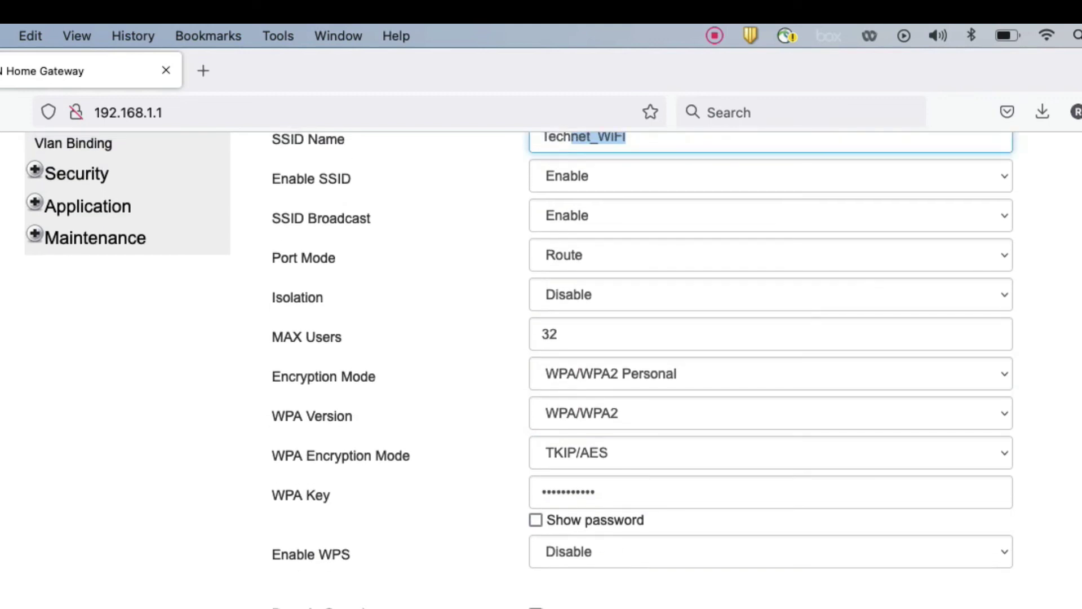
Step: Join Technet_WiFi from the macOS Wi-Fi menu's Other Networks using the new WPA password
scroll(641, 471, "up", 10)
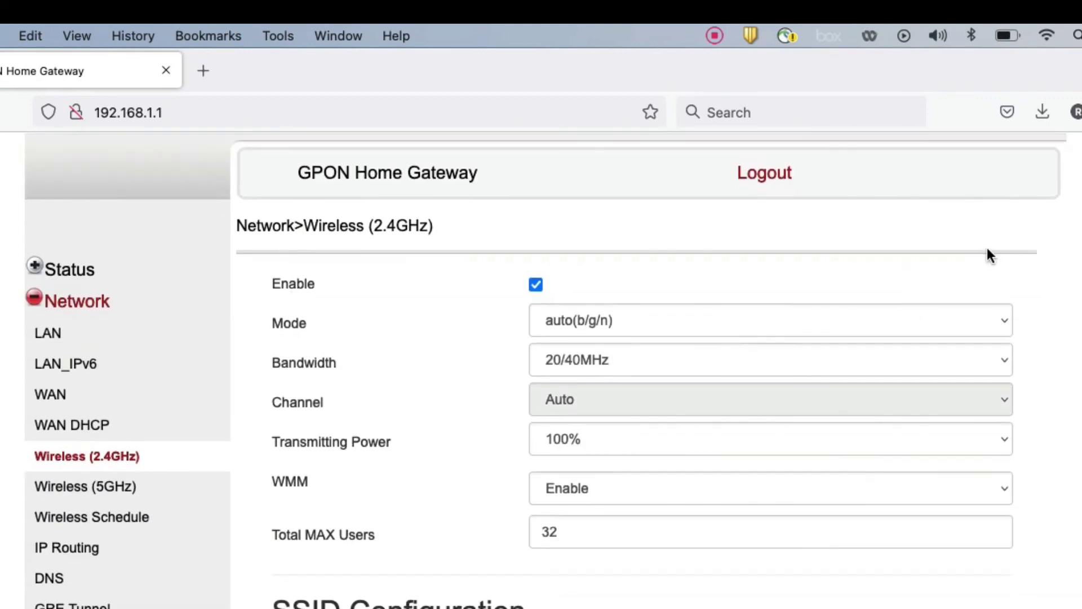
left_click(1047, 36)
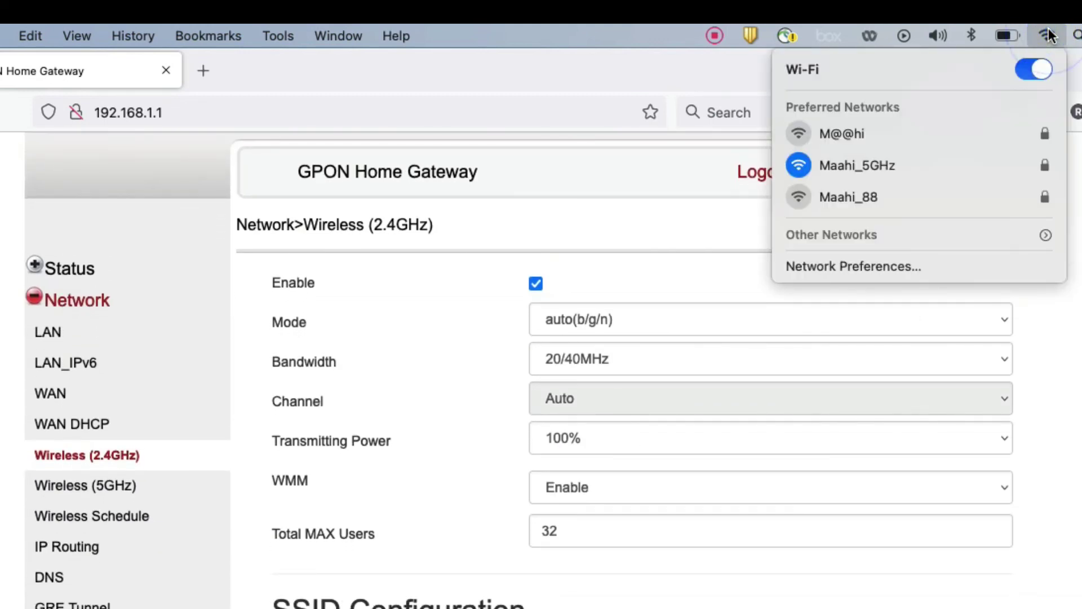
left_click(918, 234)
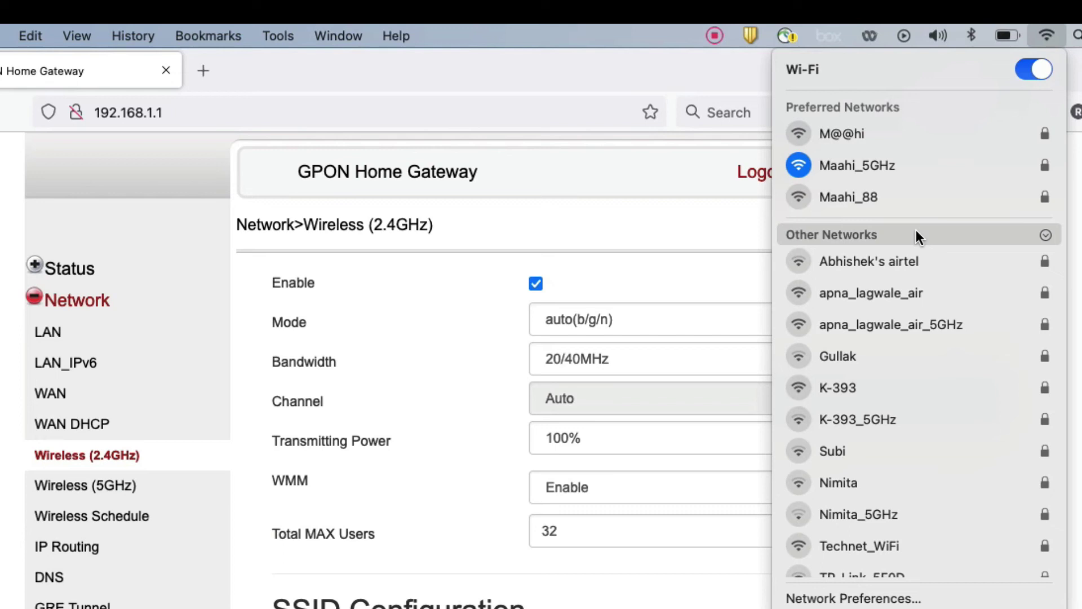
scroll(902, 533, "down", 1)
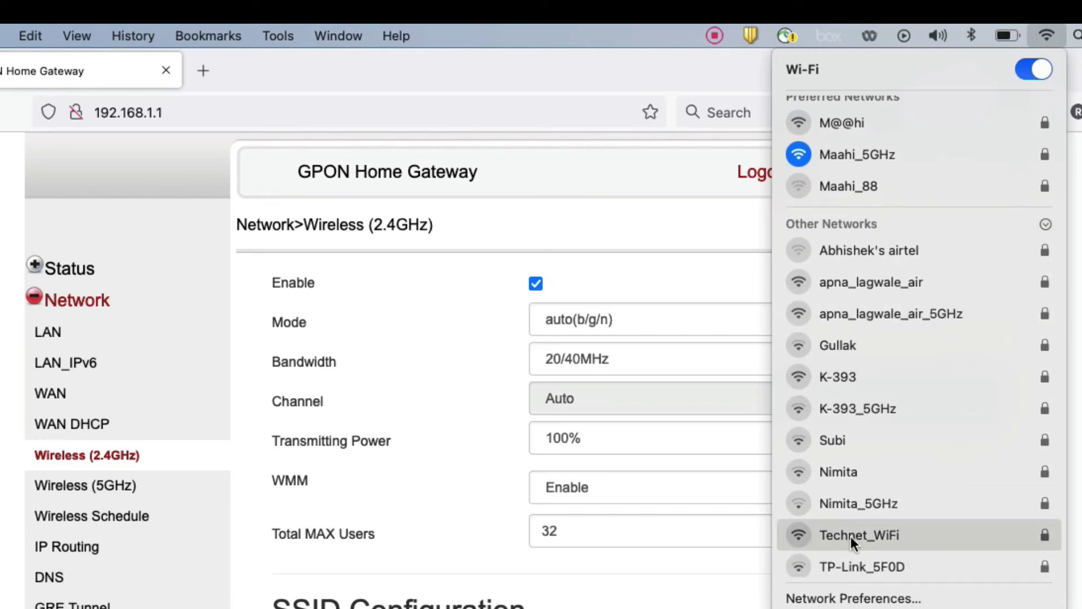
left_click(881, 540)
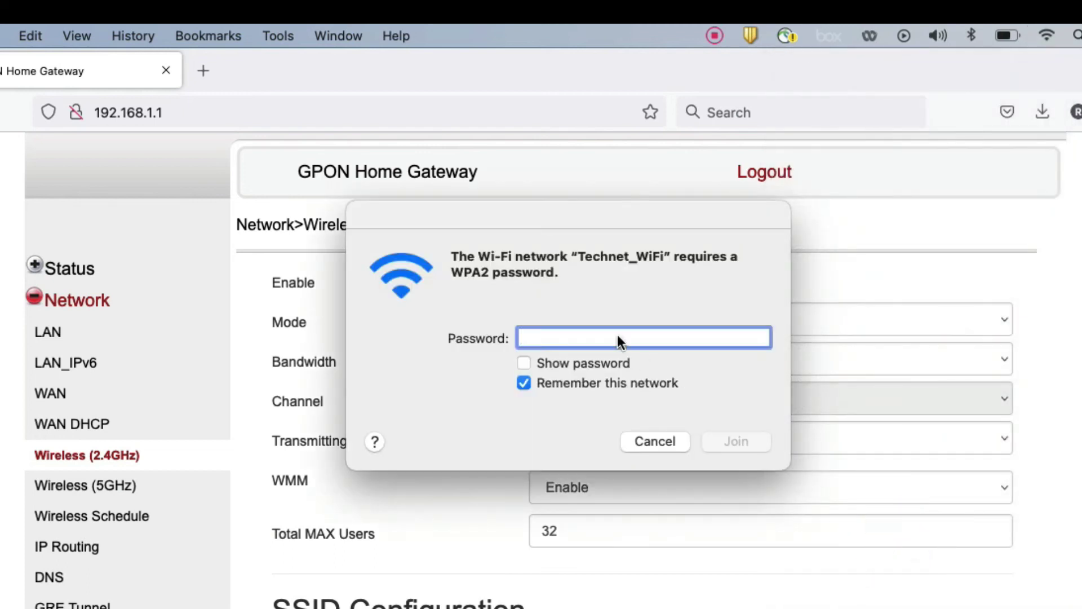
type("aaaaaaaaa")
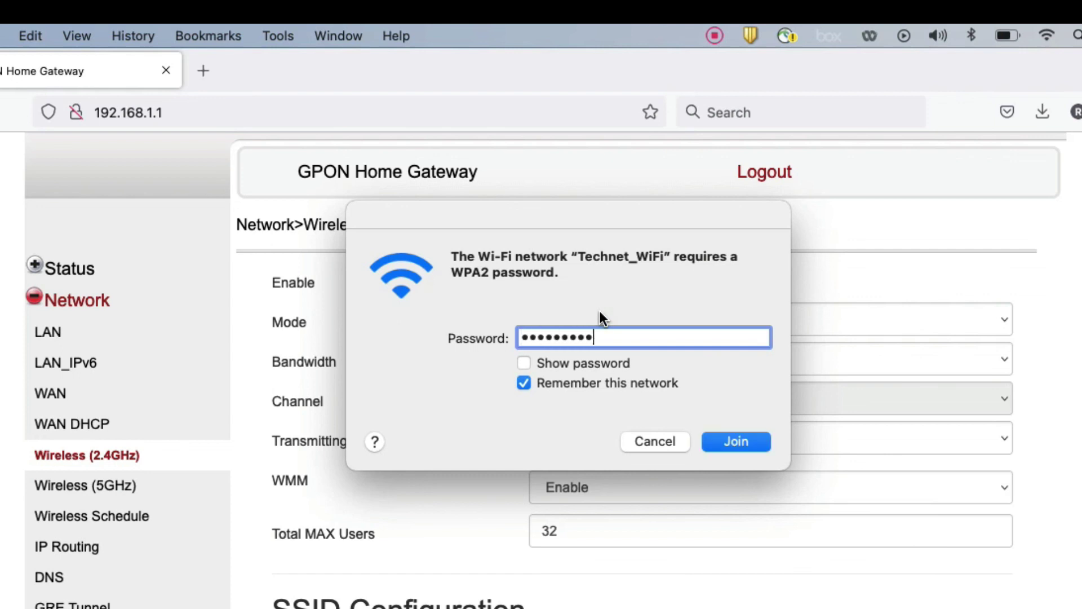
left_click(726, 442)
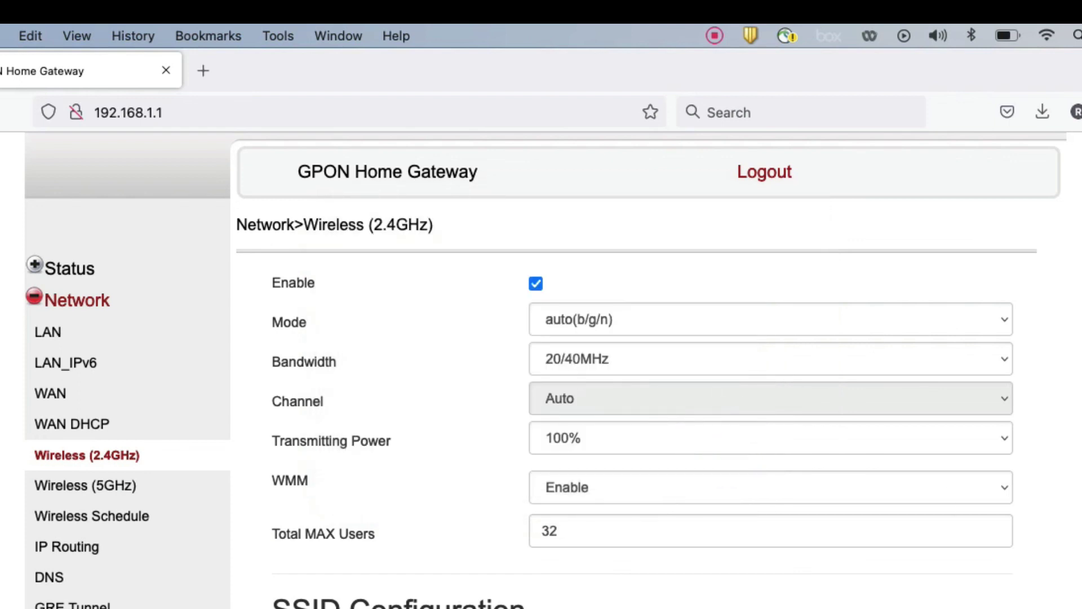
left_click(1048, 36)
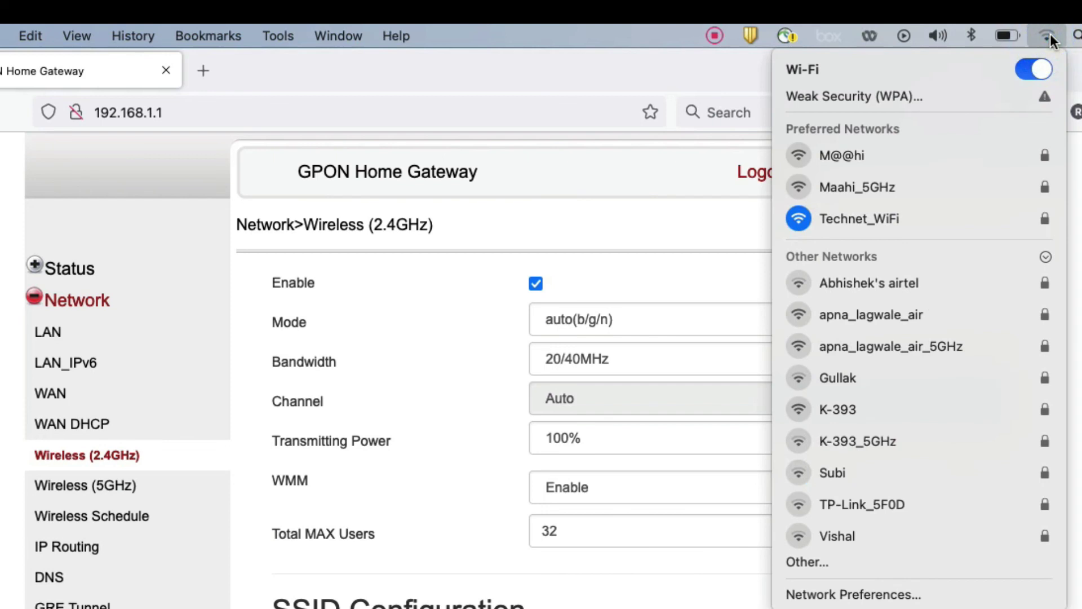
left_click(1047, 36)
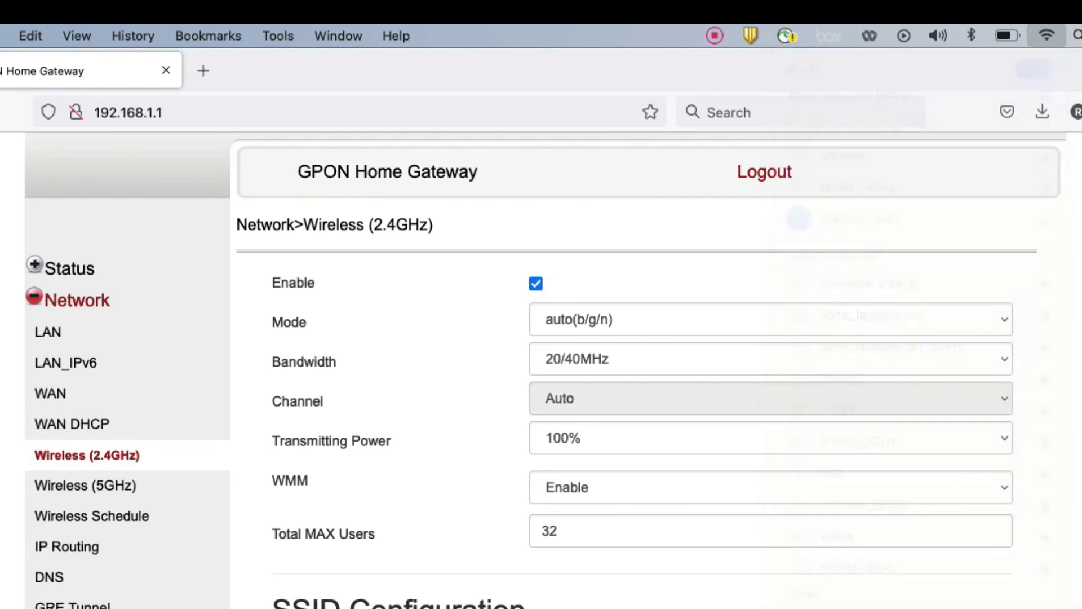